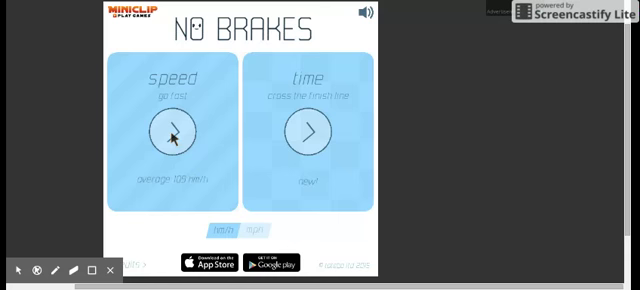
Open speed mode, bringing up the Moon track picker with its 154 km/h best.
left_click(168, 128)
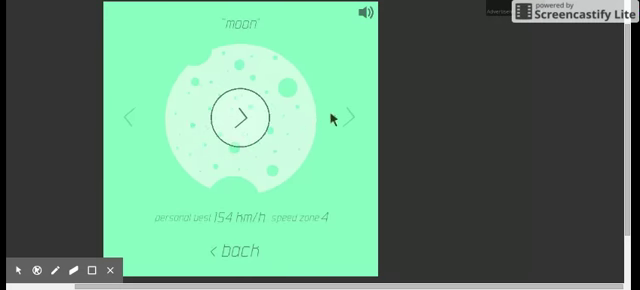
Cycle left from moon past pretzel to the loop track and start a run.
left_click(131, 123)
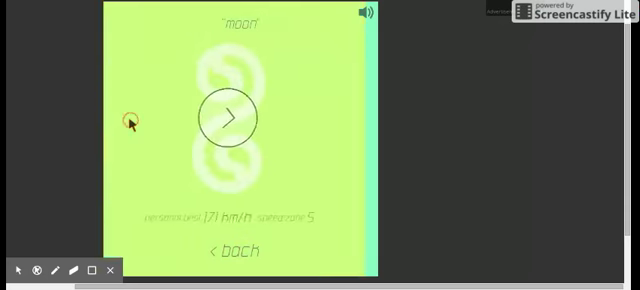
left_click(131, 123)
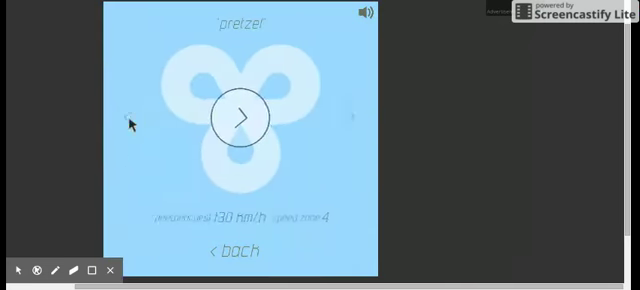
left_click(131, 123)
left_click(131, 123)
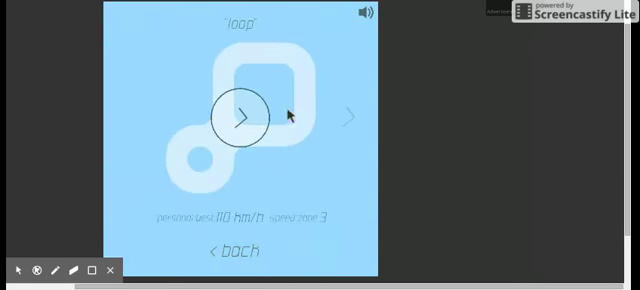
left_click(240, 122)
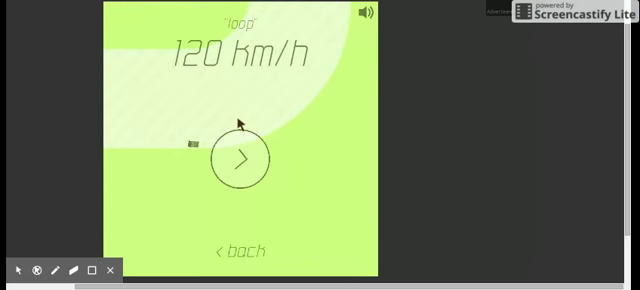
Restart the loop track after the 120 km/h finish.
left_click(252, 147)
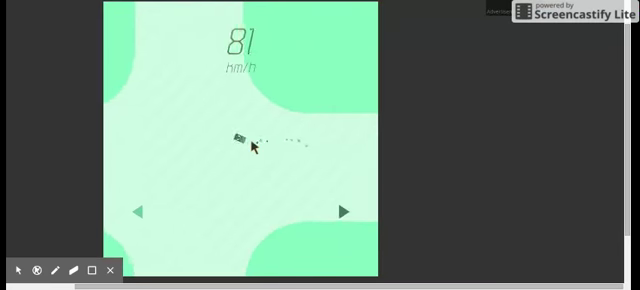
Steer the loop run through its first intersection, junction and bends.
key("Right")
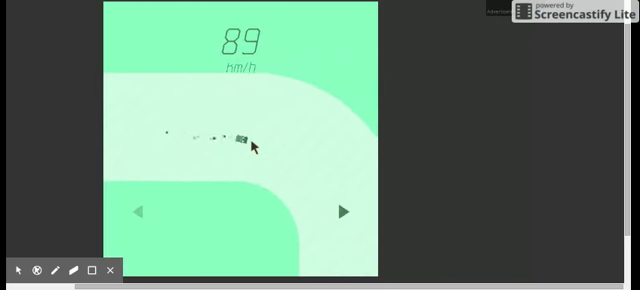
key("Right")
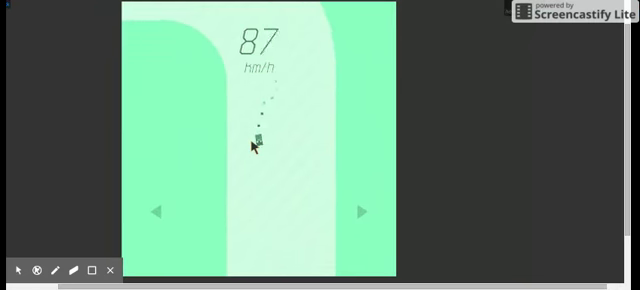
key("Left")
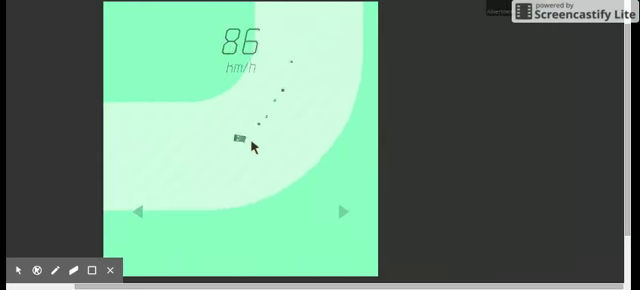
key("Right")
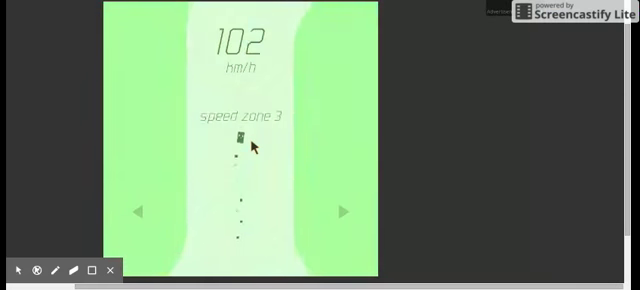
key("Right")
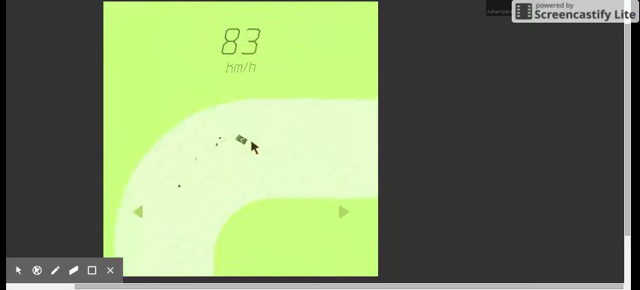
key("Right")
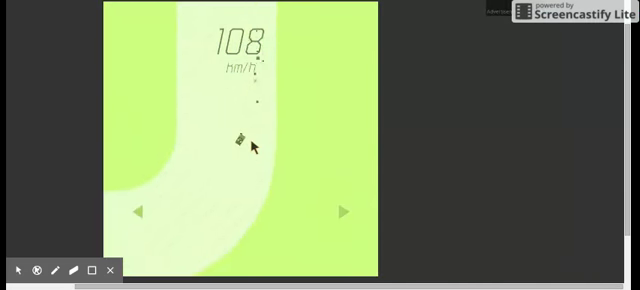
key("Right")
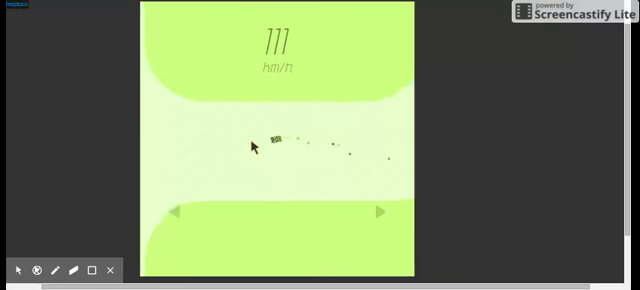
key("Right")
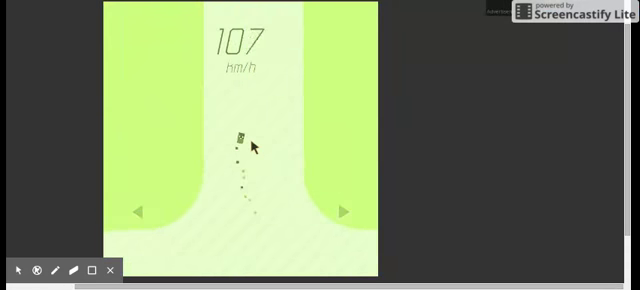
Weave through the final bends until the 129 km/h crash, then leave the results.
key("Right")
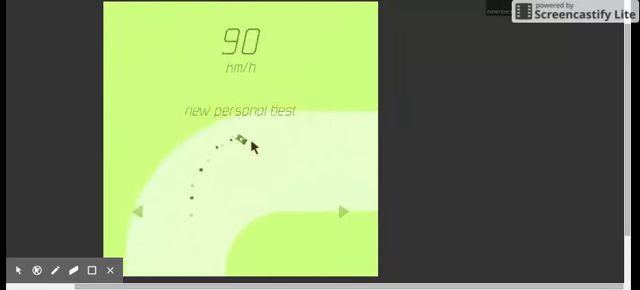
key("Right")
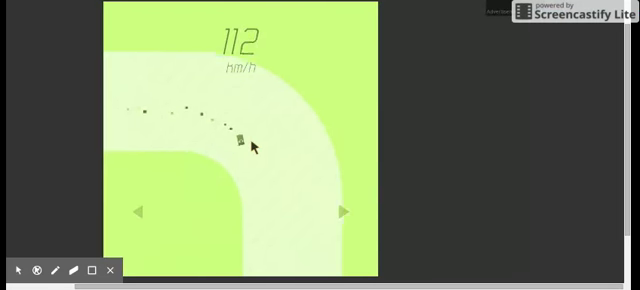
key("Left")
key("Right")
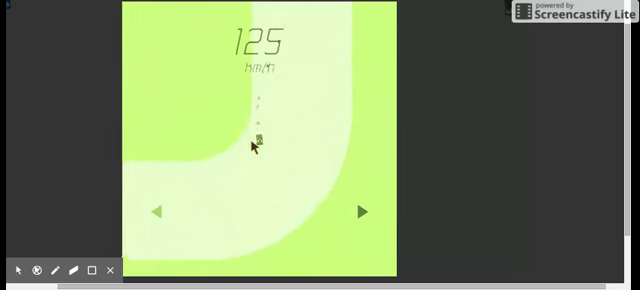
key("Left")
key("Right")
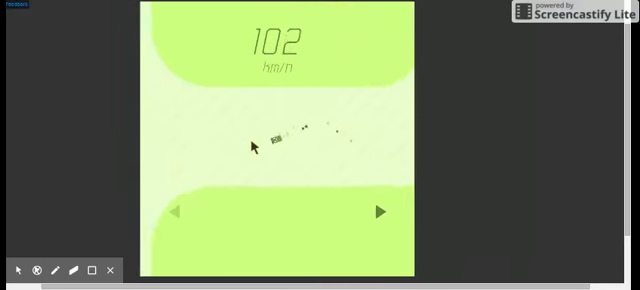
key("Right")
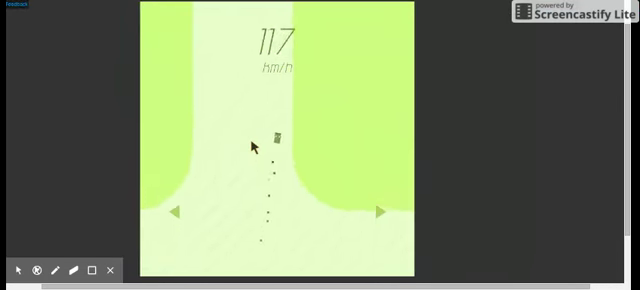
key("Right")
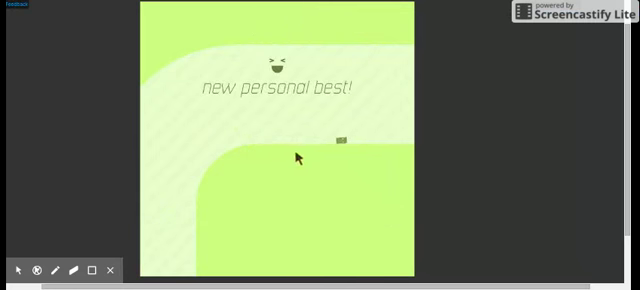
left_click(274, 157)
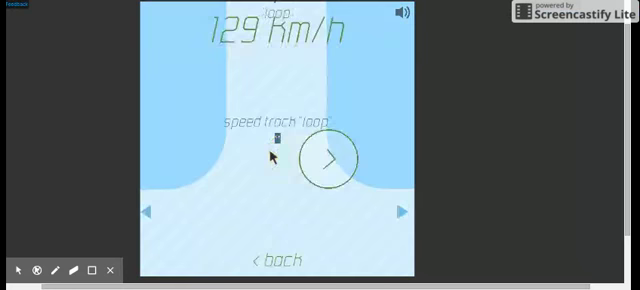
Start a new loop run and steer through the opening right and downward curves.
key("space")
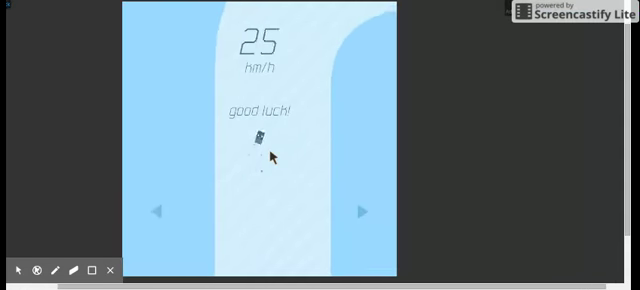
key("Right")
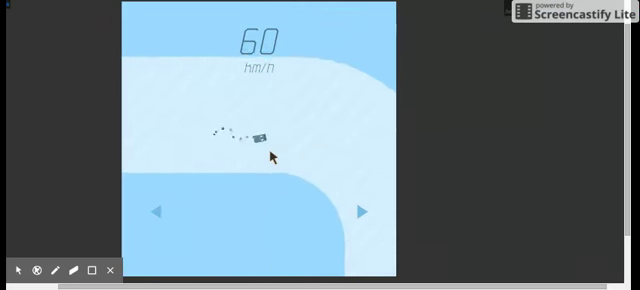
key("Right")
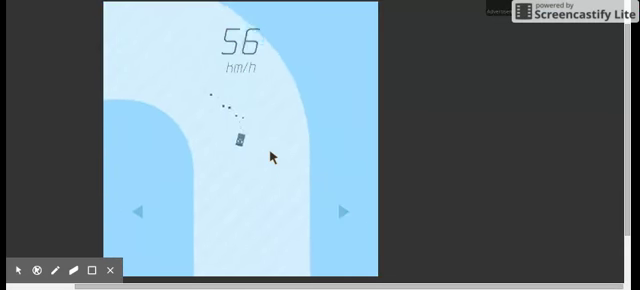
key("Right")
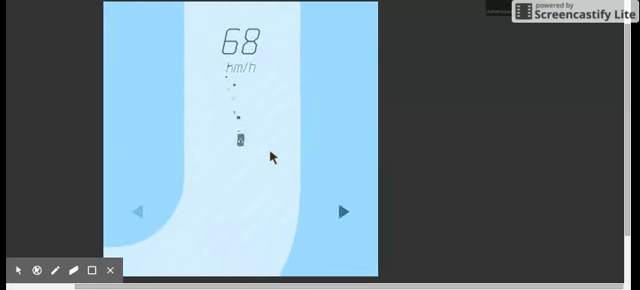
key("Right")
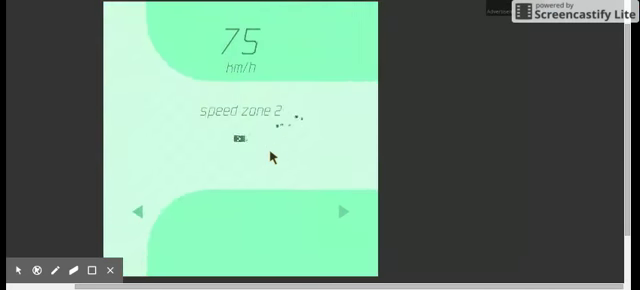
key("Left")
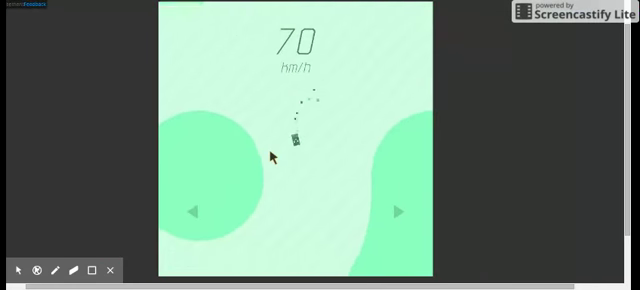
key("Right")
key("Left")
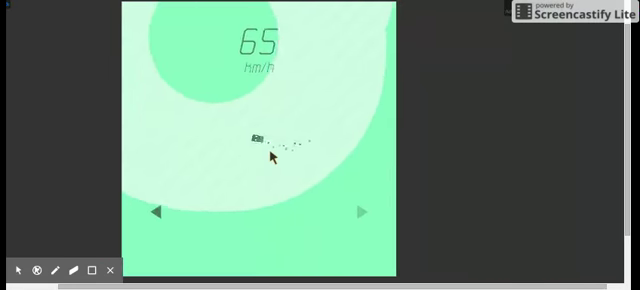
Steer through the middle turns and up into the junction.
key("Right")
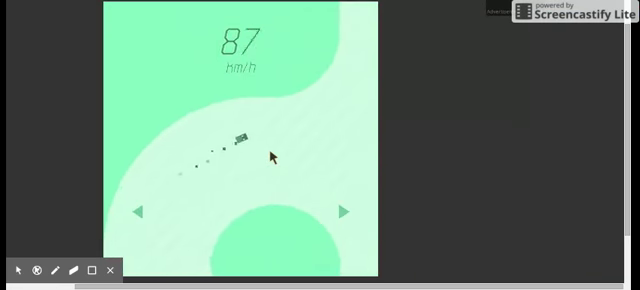
key("Left")
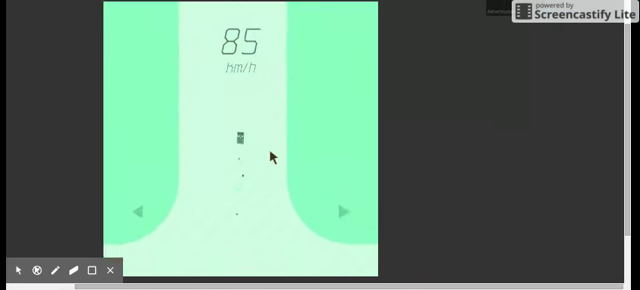
key("Right")
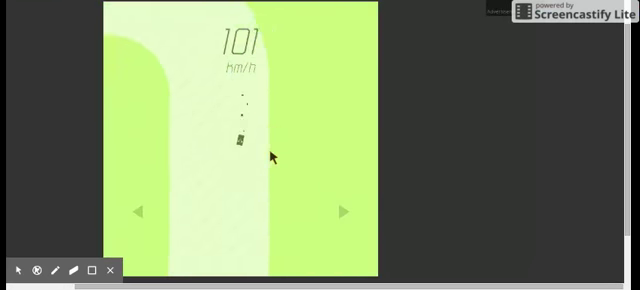
key("Left")
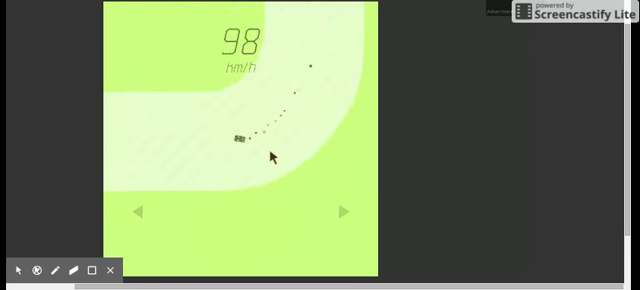
key("Right")
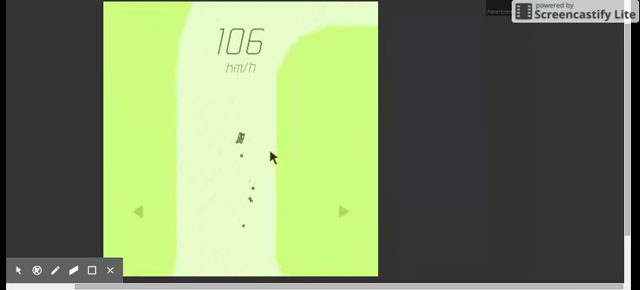
key("Right")
key("Left")
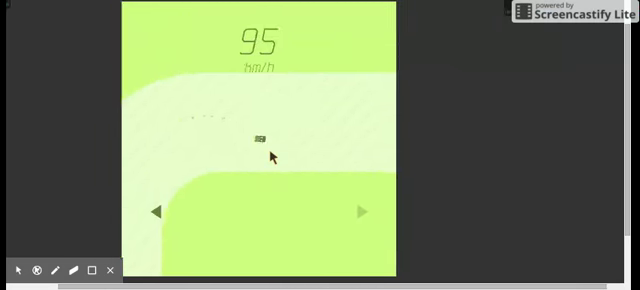
key("Right")
Steer up the last roads until the 124 km/h crash, then start another run.
key("Left")
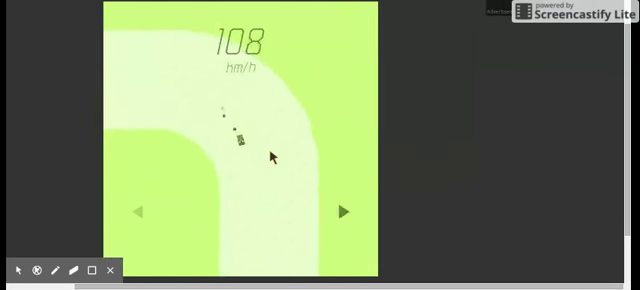
key("Left")
key("Right")
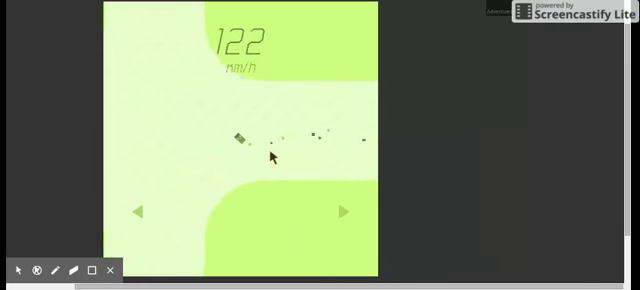
key("Right")
key("Right")
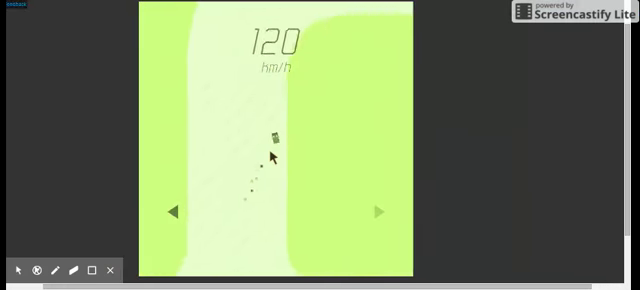
key("Right")
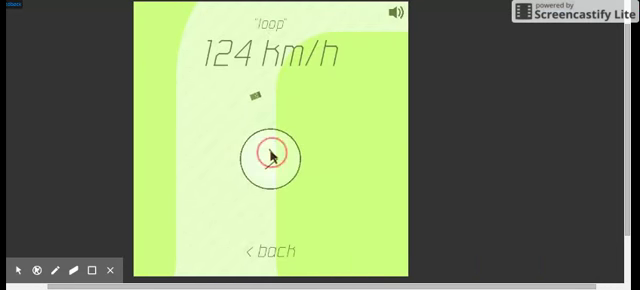
left_click(271, 155)
key("Right")
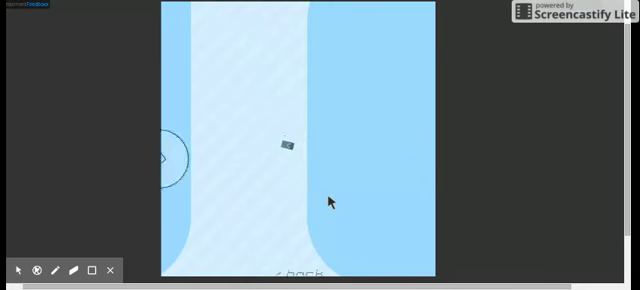
Replay the loop track and steer through its first curves onto the horizontal road.
left_click(316, 174)
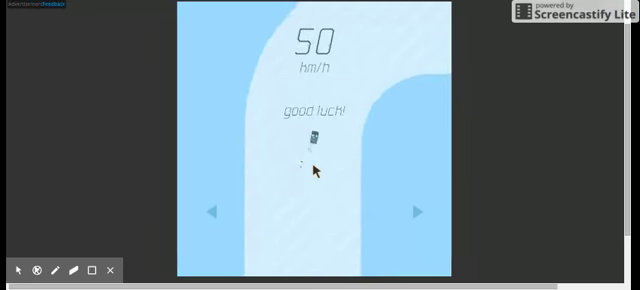
key("Right")
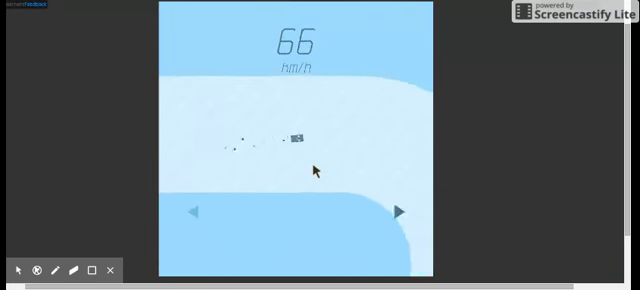
key("Left")
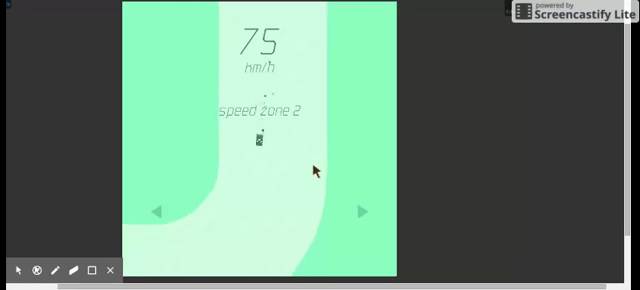
key("Left")
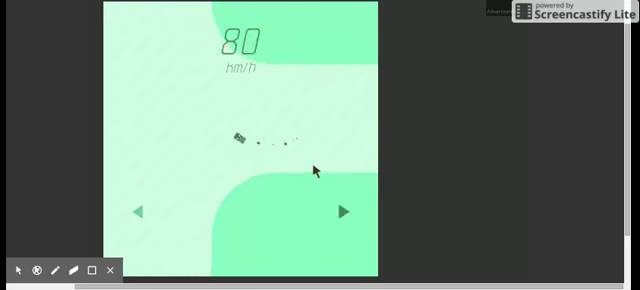
key("Right")
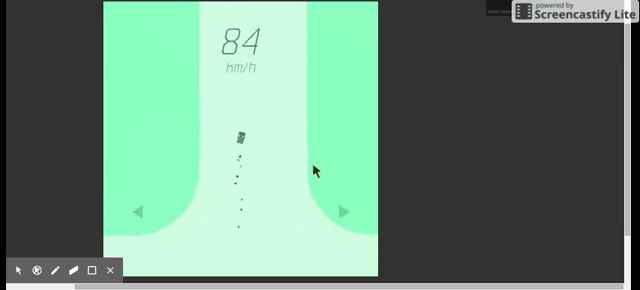
key("Right")
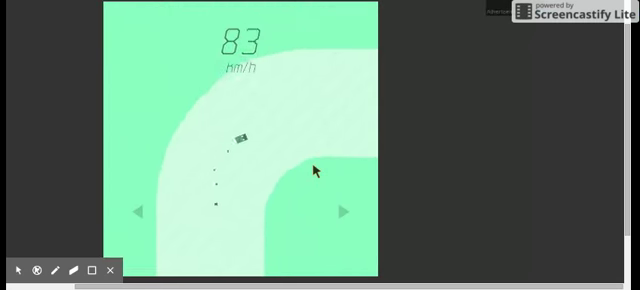
key("Right")
key("Right")
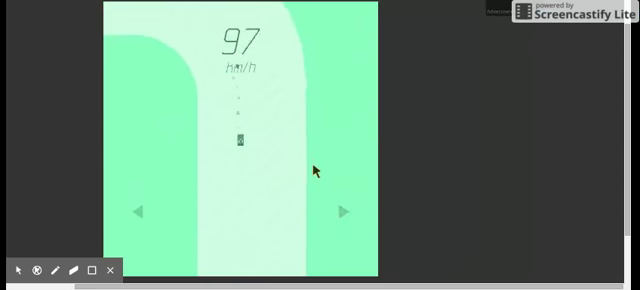
key("Left")
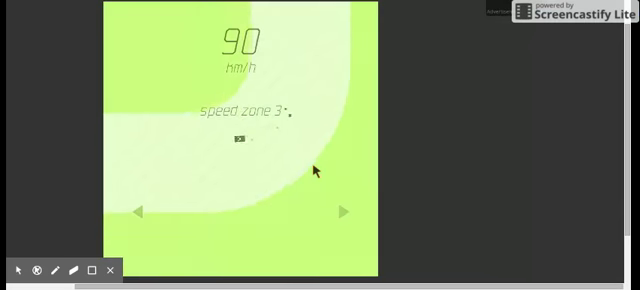
Steer through the crossroads and winding curves until the run ends at 123 km/h.
key("Left")
key("Right")
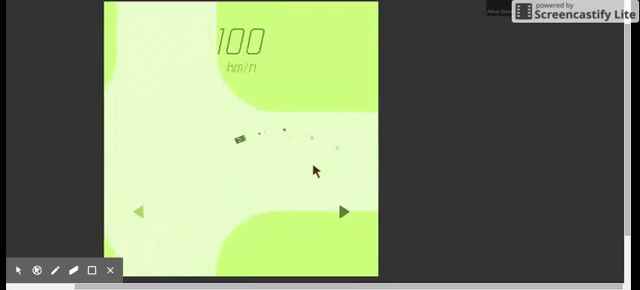
key("Left")
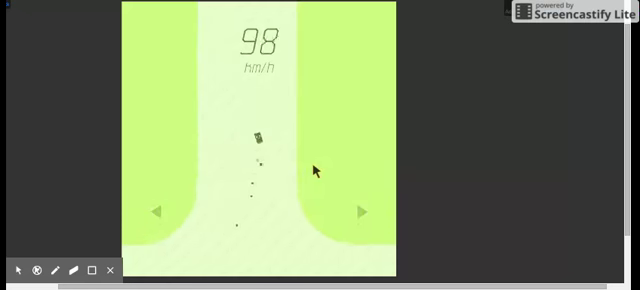
key("Right")
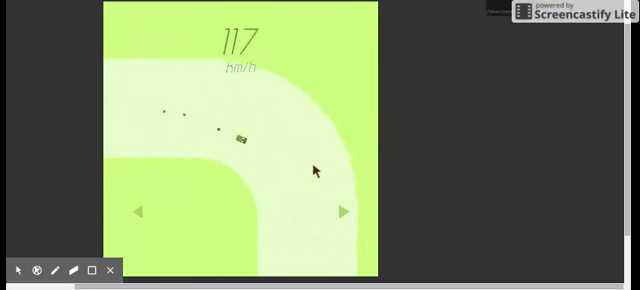
key("Right")
key("Right")
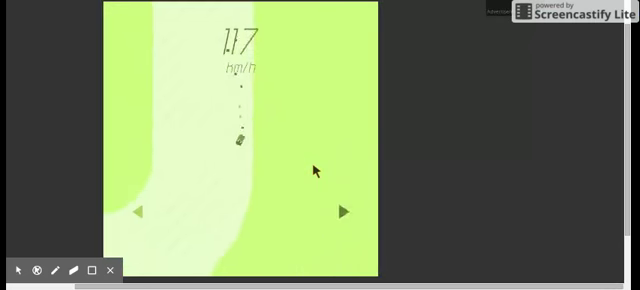
key("Right")
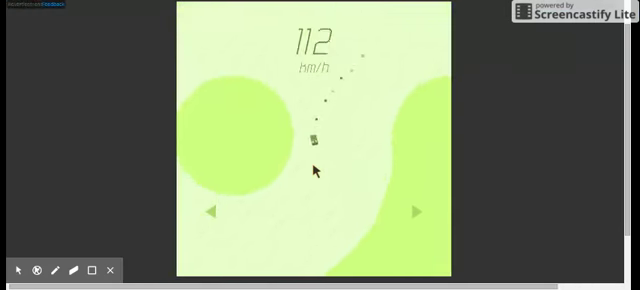
key("Right")
key("Left")
key("Right")
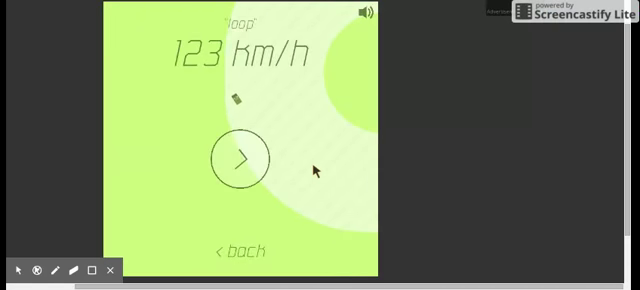
Launch another loop run and take the early right-hand curves.
left_click(264, 166)
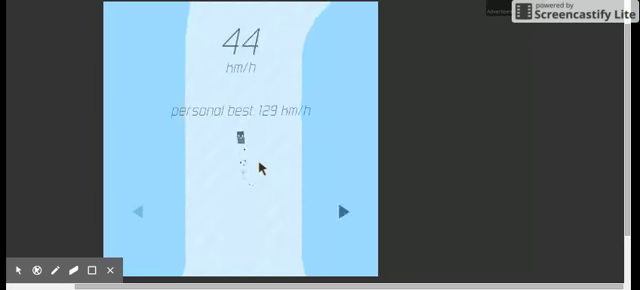
key("Left")
key("Right")
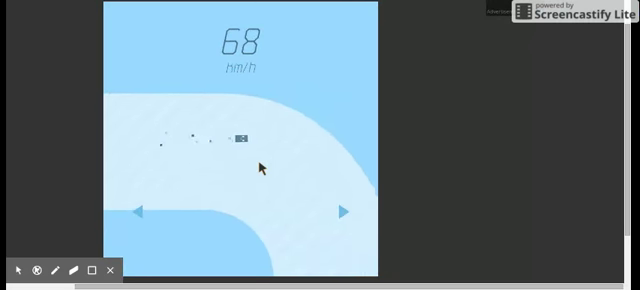
key("Right")
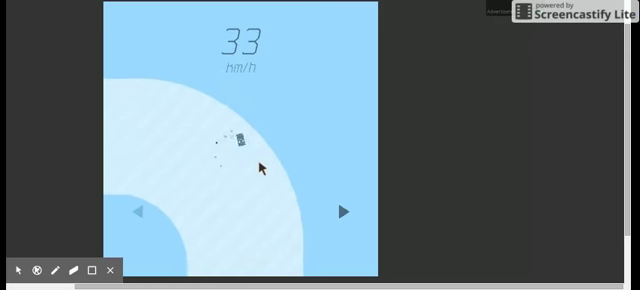
key("Right")
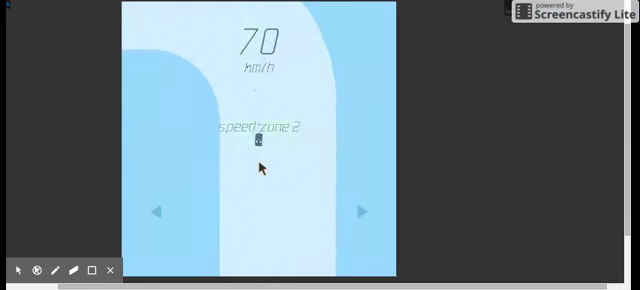
key("Right")
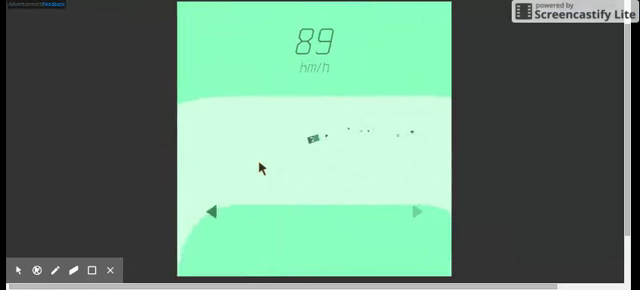
Steer through the later bends until the 117 km/h crash, then return to the track menu.
key("Left")
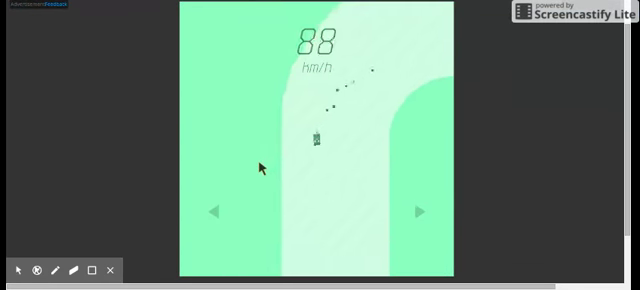
key("Right")
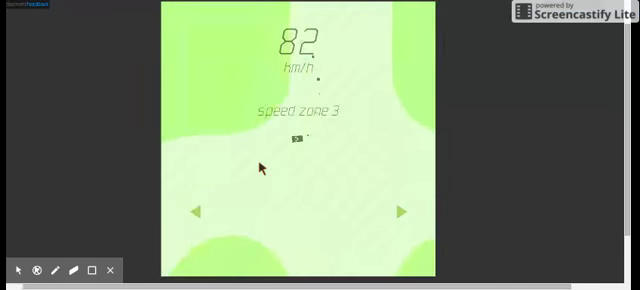
key("Left")
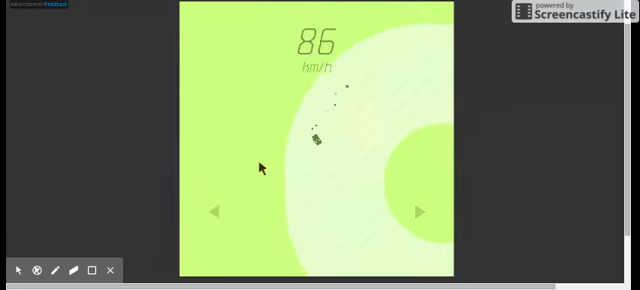
key("Left")
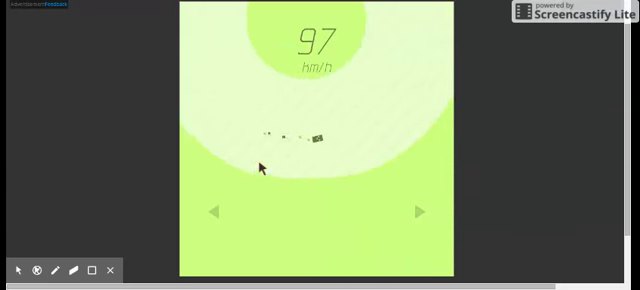
key("Left")
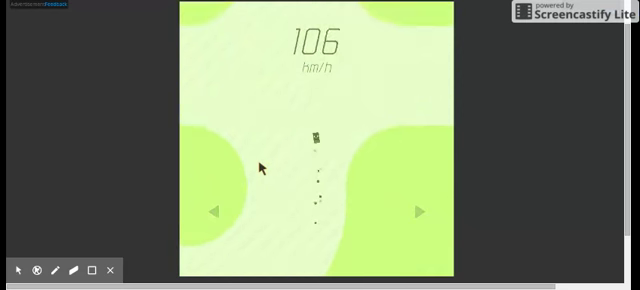
key("Right")
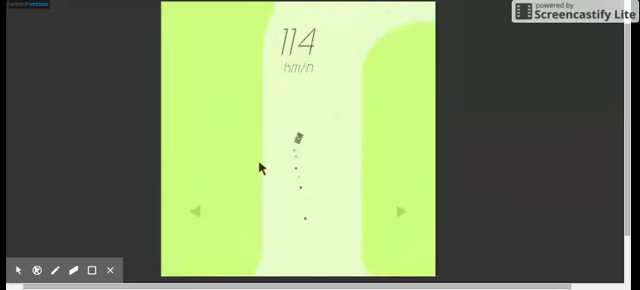
key("Right")
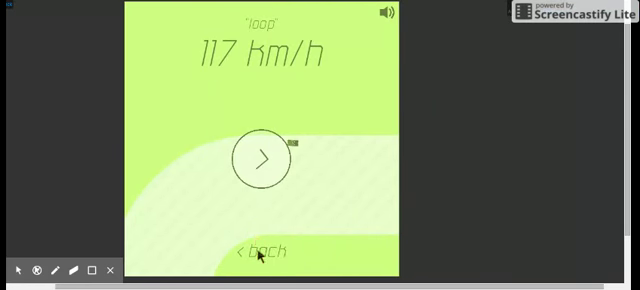
left_click(258, 253)
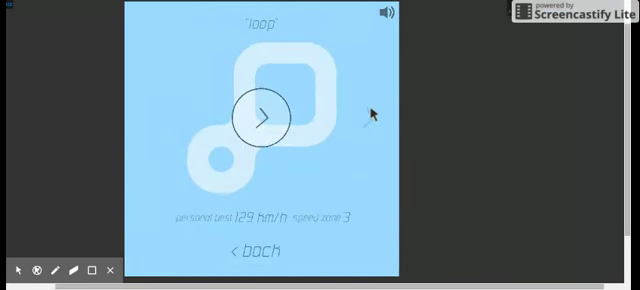
Page right past wiggle and weave to pretzel and start a pretzel run.
key("Right")
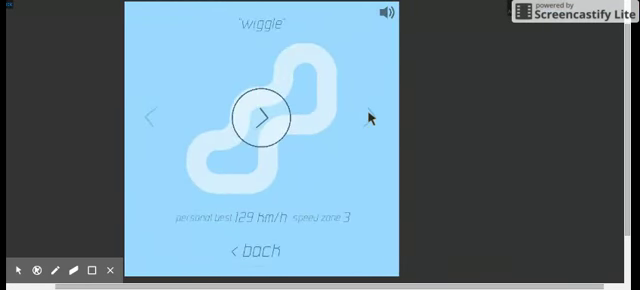
left_click(369, 115)
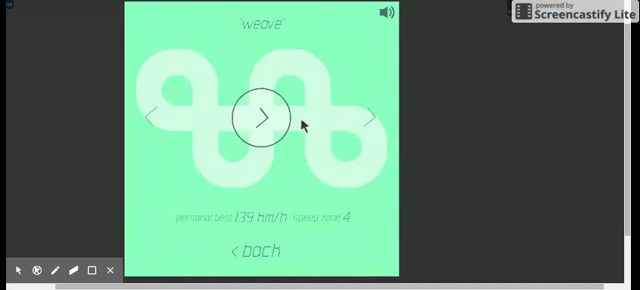
left_click(367, 120)
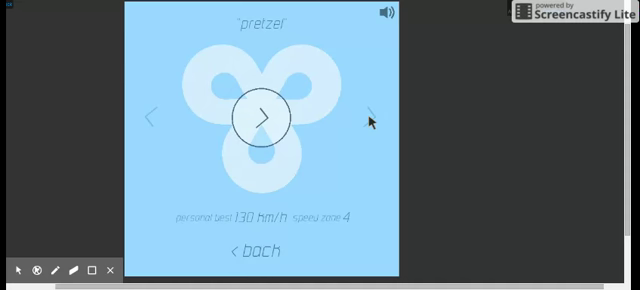
left_click(267, 123)
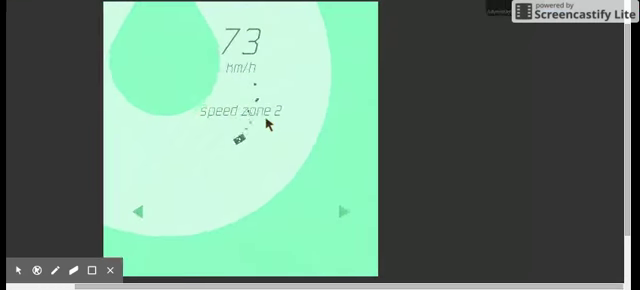
Steer around the pretzel track's curves and sharp turns until crashing at 108 km/h.
key("Right")
key("Right")
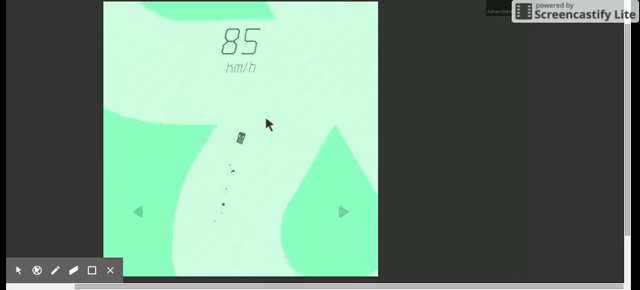
key("Left")
key("Right")
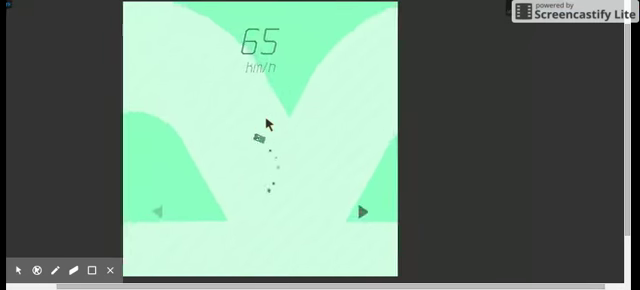
key("Left")
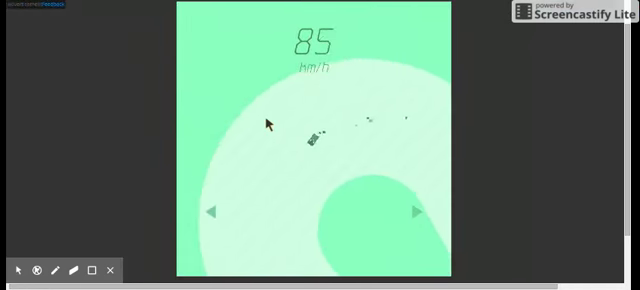
key("Left")
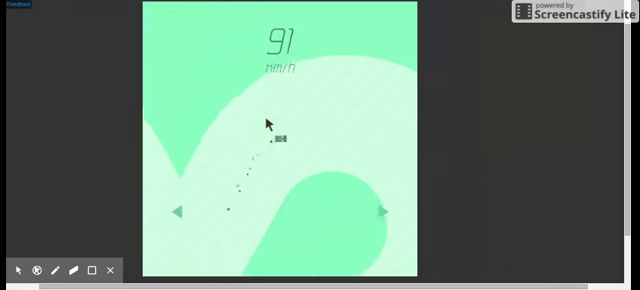
key("Right")
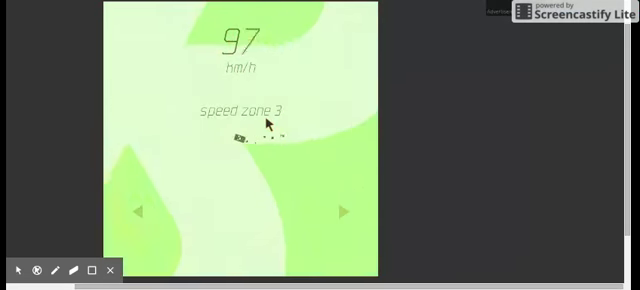
key("Right")
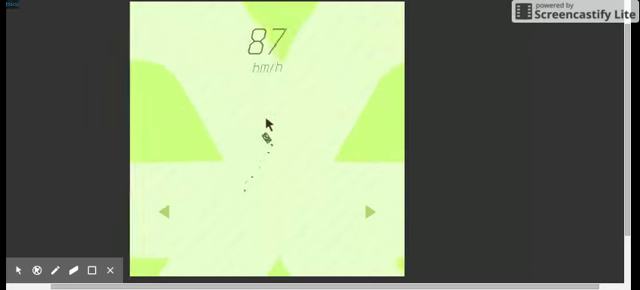
key("Left")
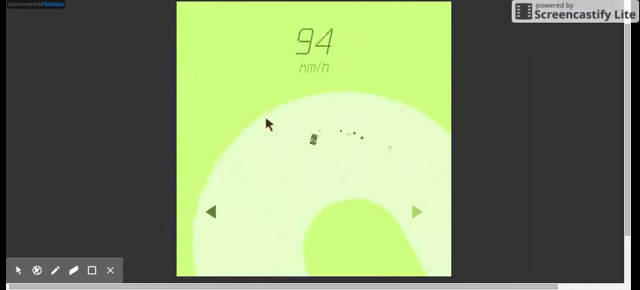
key("Left")
key("Right")
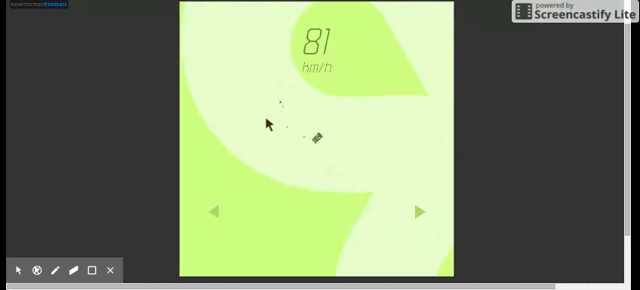
key("Right")
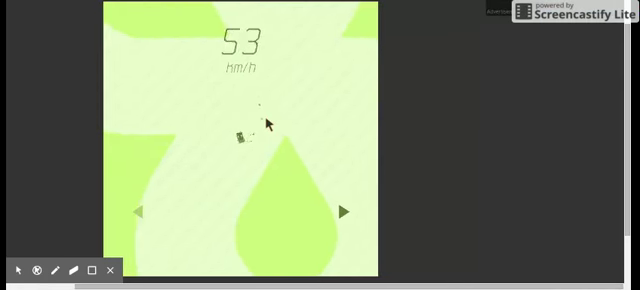
key("Right")
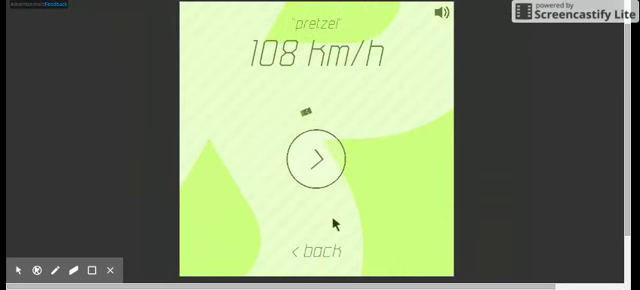
Leave the pretzel results and switch the track selection to velodrome.
left_click(321, 246)
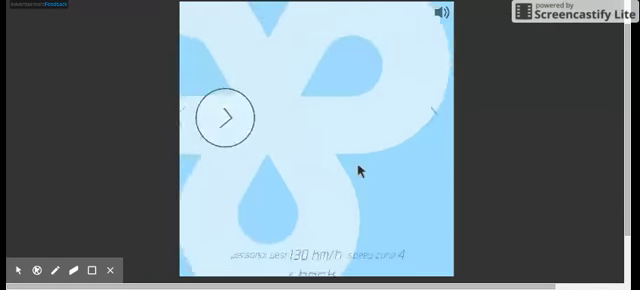
left_click(425, 127)
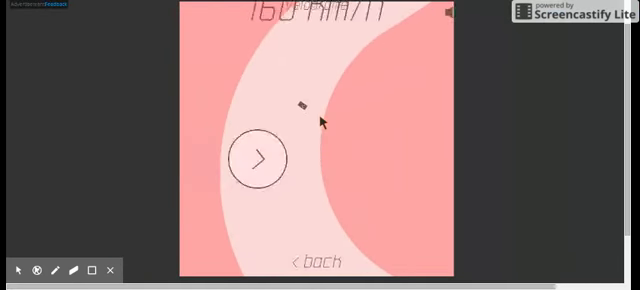
Start a velodrome run and steer left through the track's curves.
left_click(313, 155)
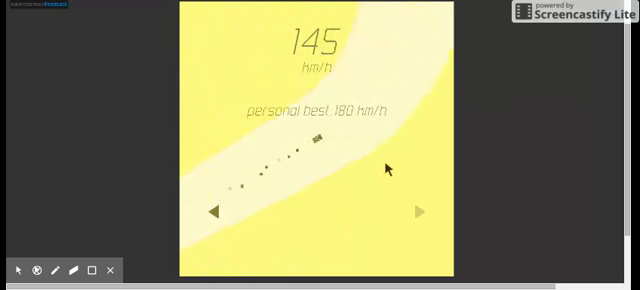
key("Left")
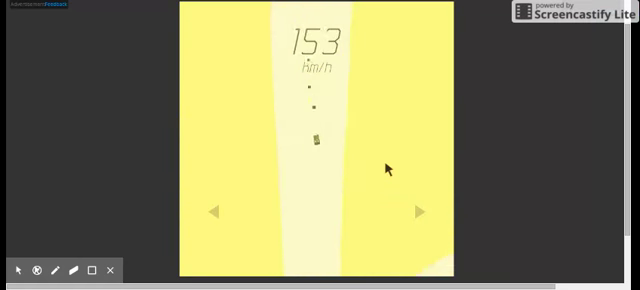
key("Left")
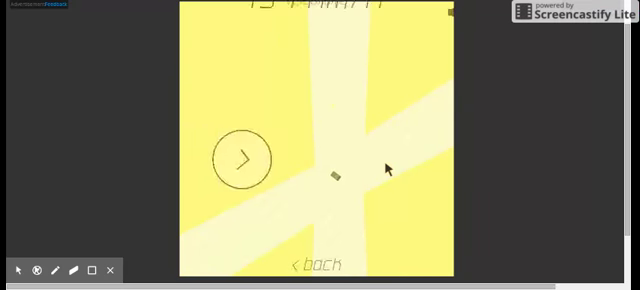
Retry velodrome after the crash, steer left then right through the bends, and restart twice more.
left_click(320, 176)
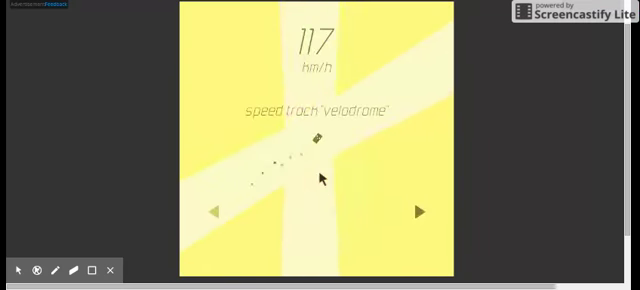
key("Left")
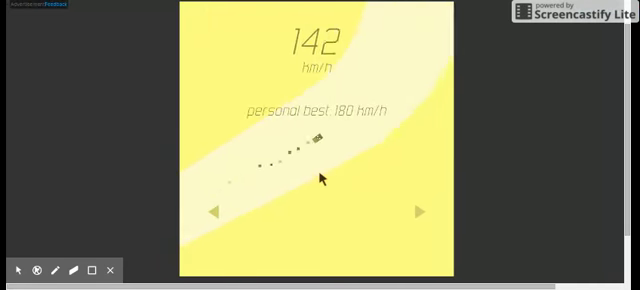
key("Left")
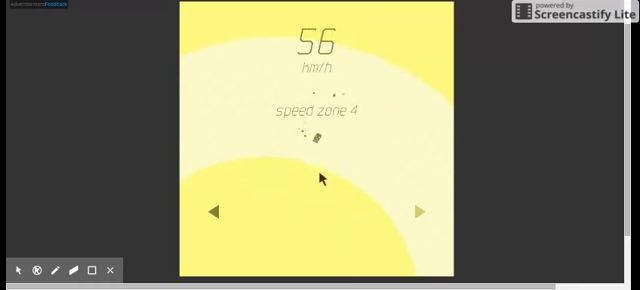
key("Left")
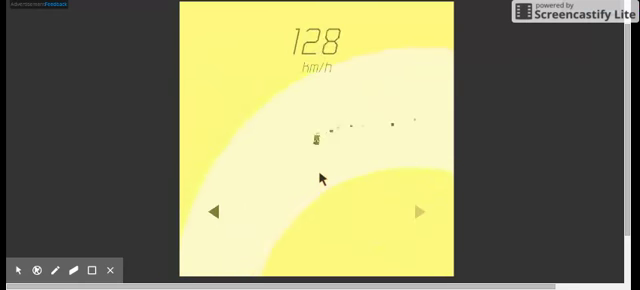
key("Right")
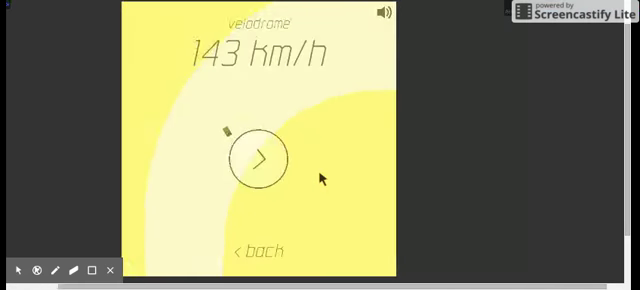
left_click(320, 176)
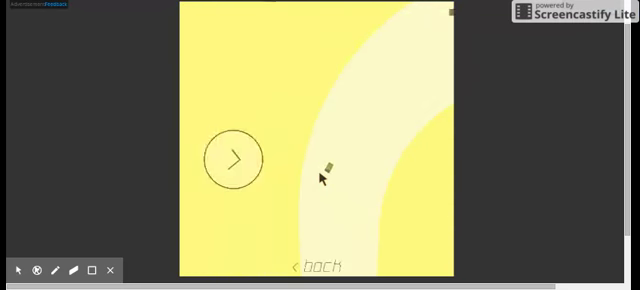
left_click(320, 177)
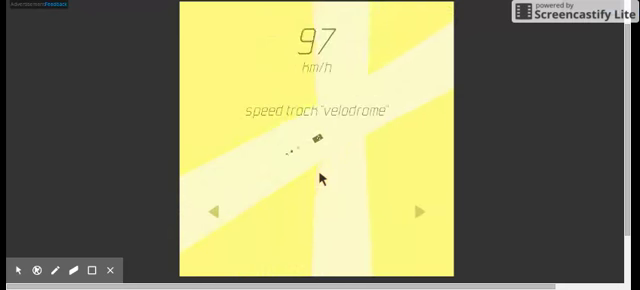